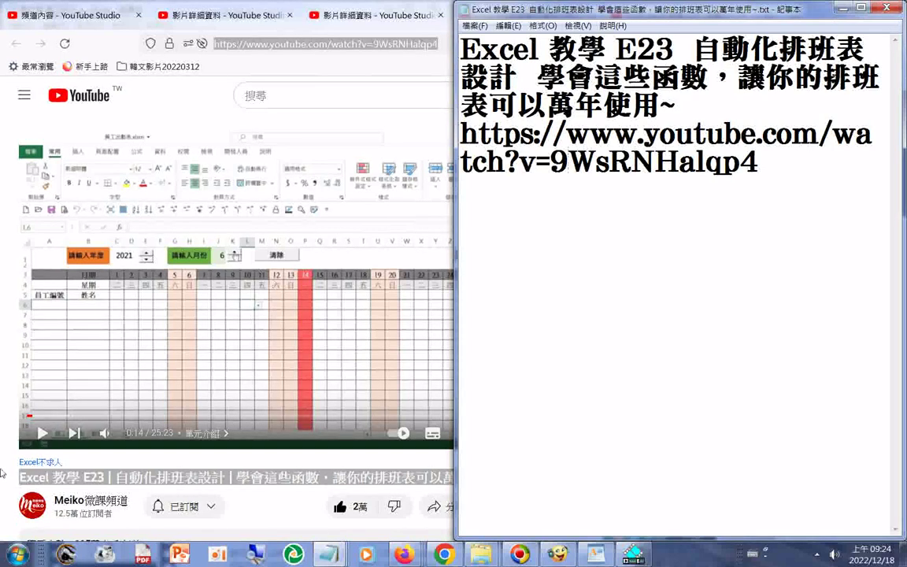
- Snap Firefox to the left half beside Notepad and download a screenshot of the visible E23 page
left_click(3, 426)
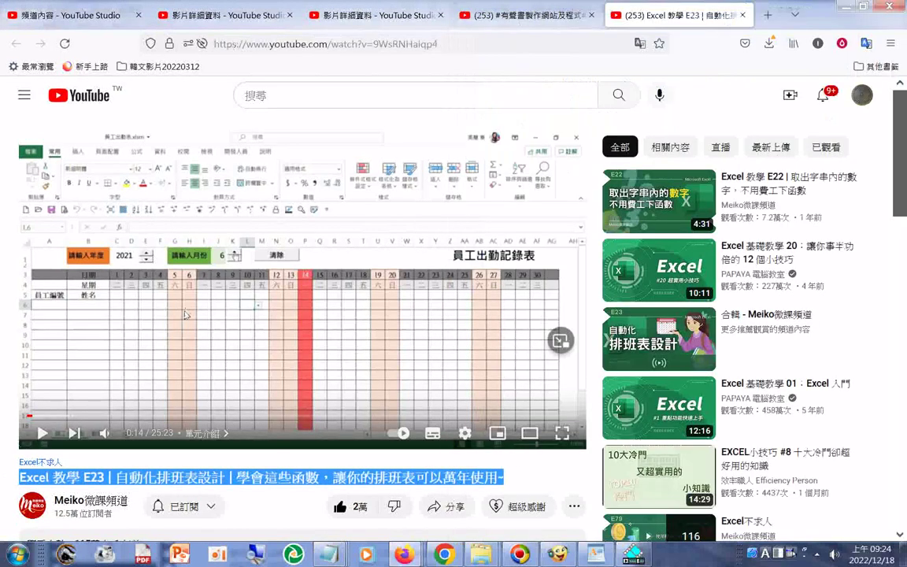
key("super+Left")
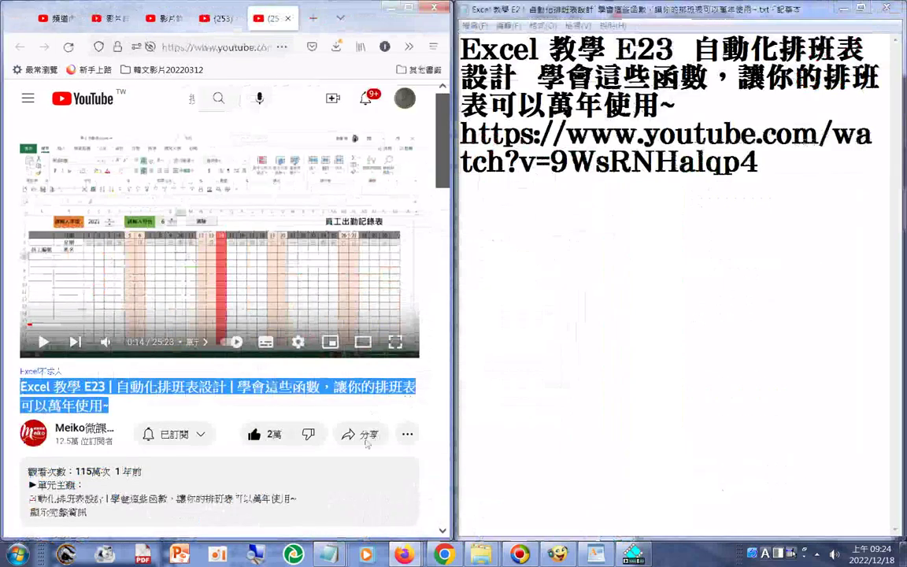
right_click(425, 294)
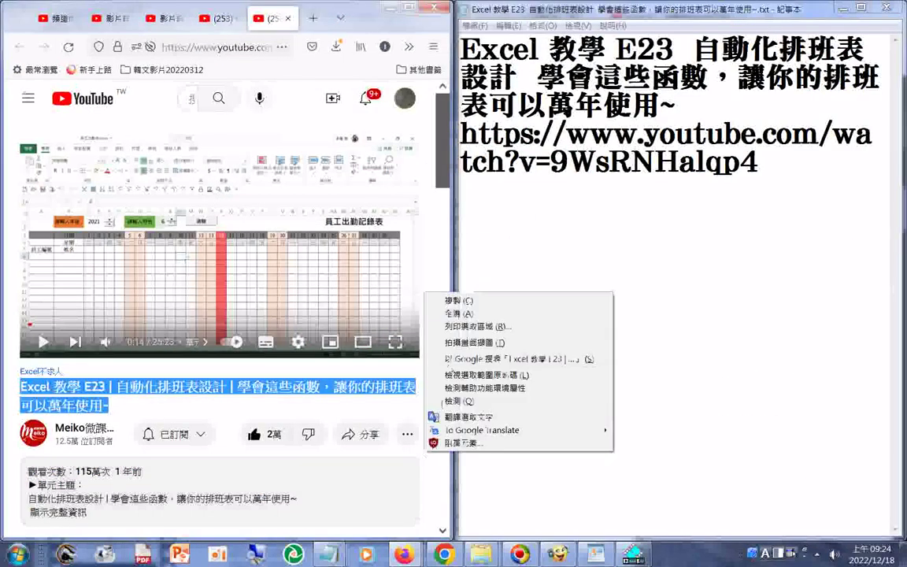
key("t")
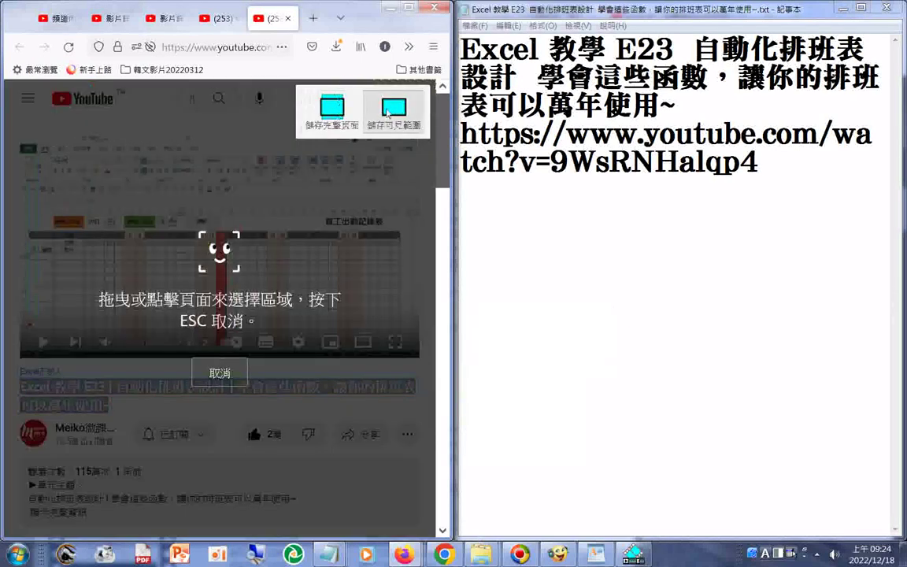
left_click(393, 109)
left_click(307, 152)
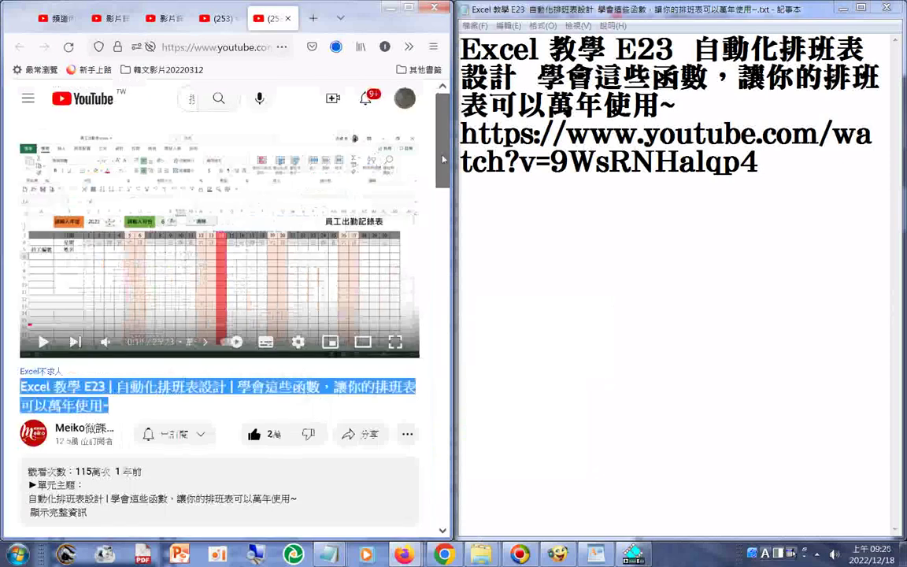
scroll(427, 381, "down", 3)
- Save a visible-area screenshot of the related-video list
scroll(427, 380, "down", 2)
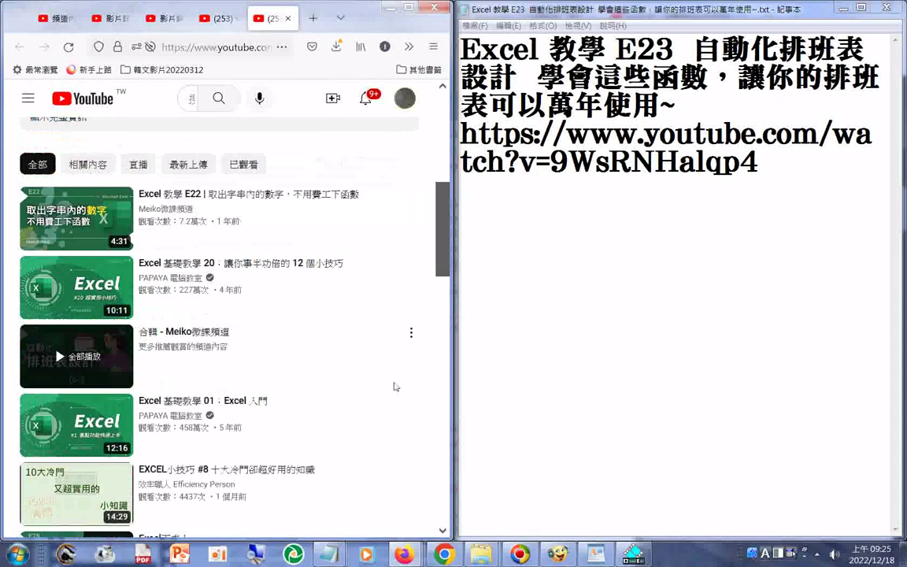
right_click(396, 387)
left_click(455, 435)
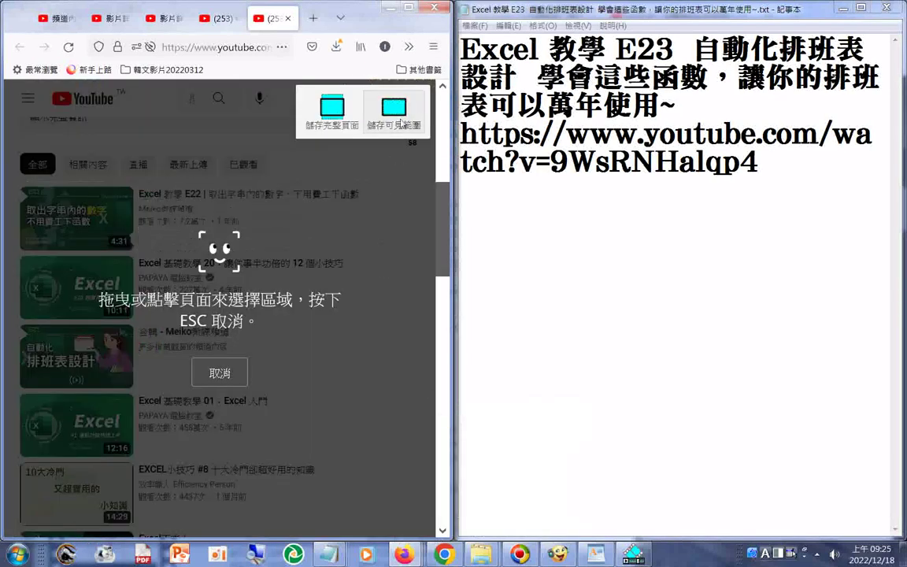
left_click(400, 124)
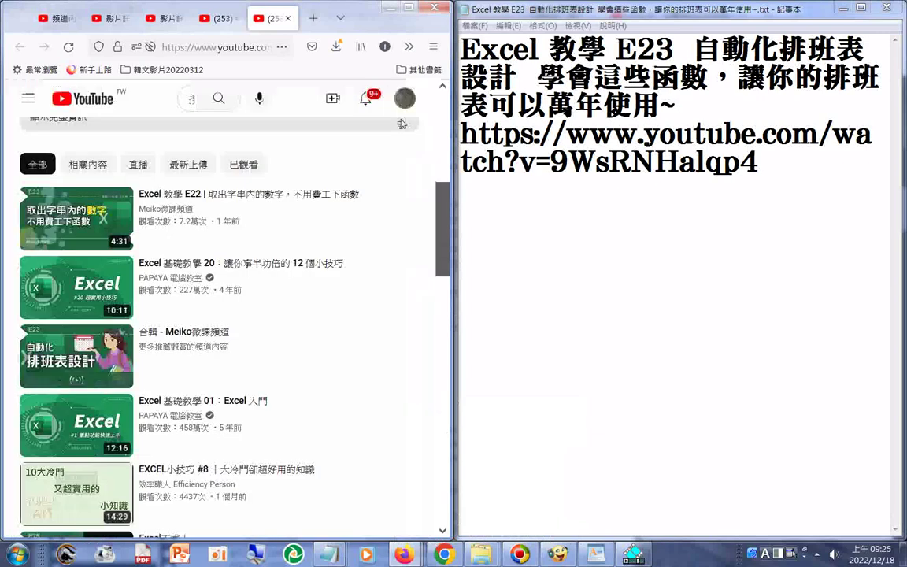
- Open the 10大冷門 EXCEL小技巧 #8 video in a new tab
mouse_move(396, 248)
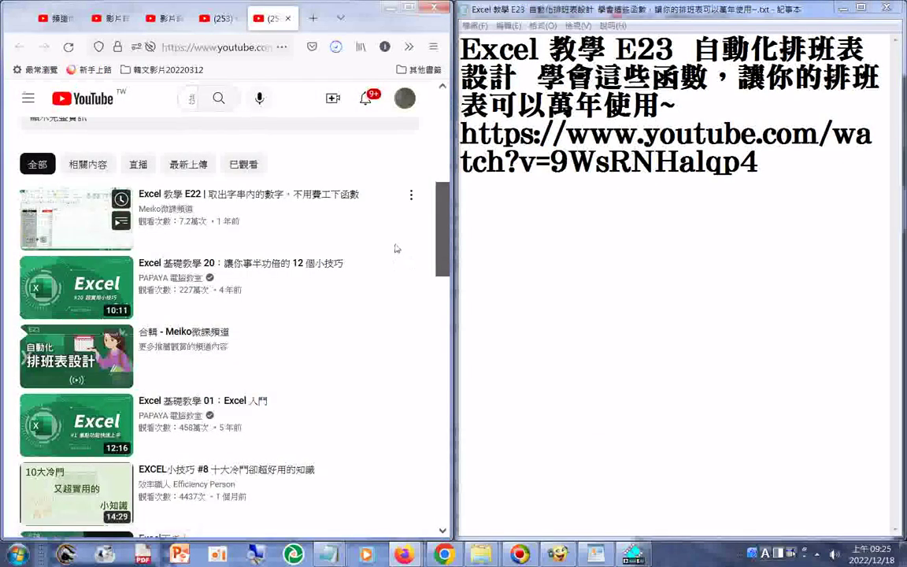
right_click(63, 503)
left_click(136, 283)
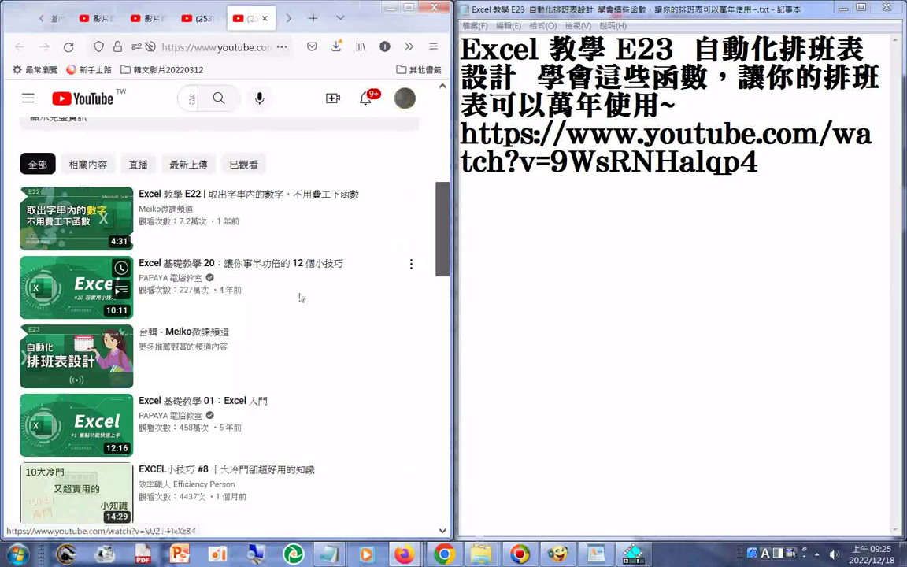
- Return to the E23 video and expand its description to reveal view count and upload date
scroll(304, 298, "up", 2)
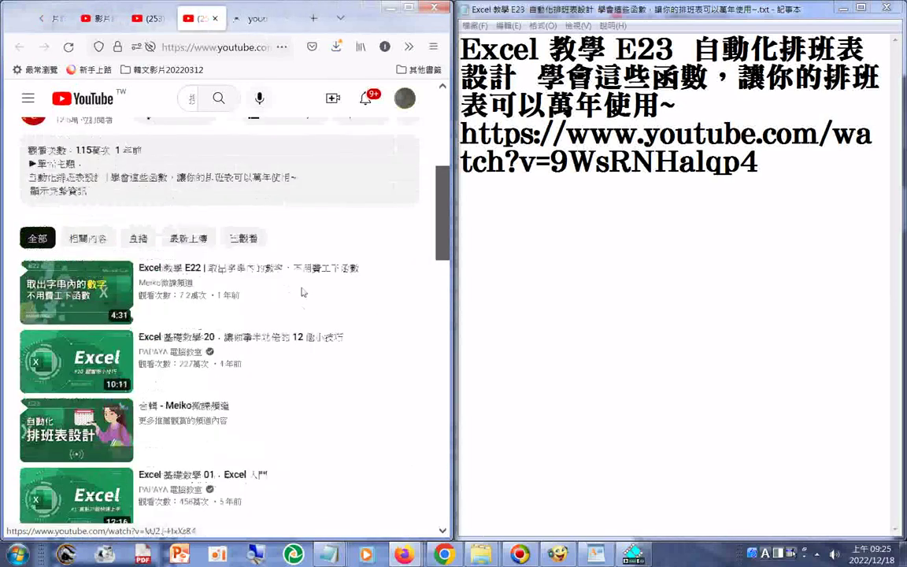
scroll(304, 292, "up", 3)
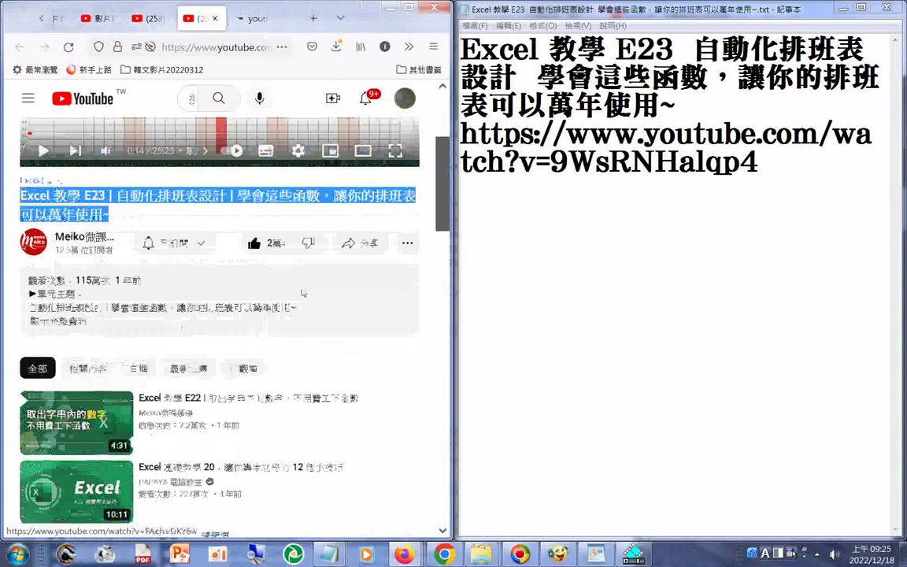
scroll(303, 292, "up", 4)
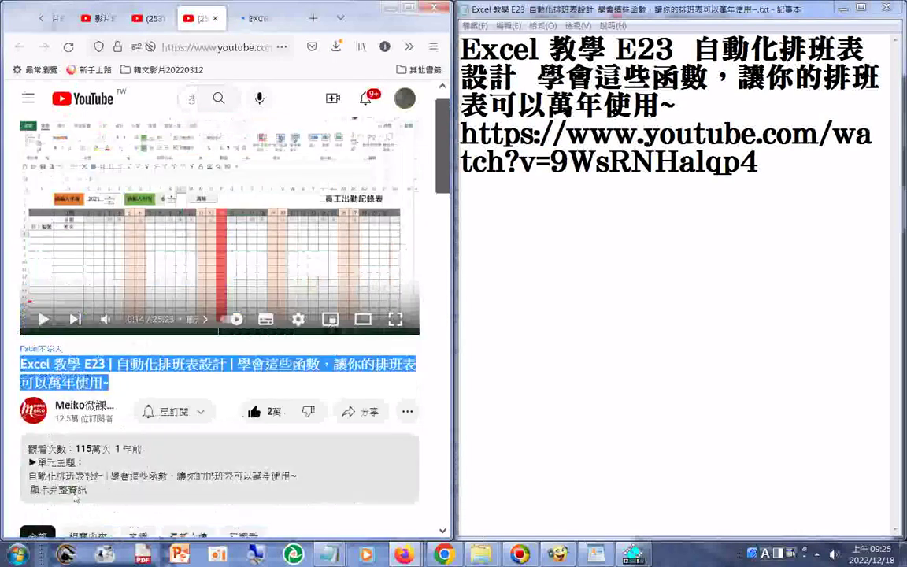
left_click(314, 439)
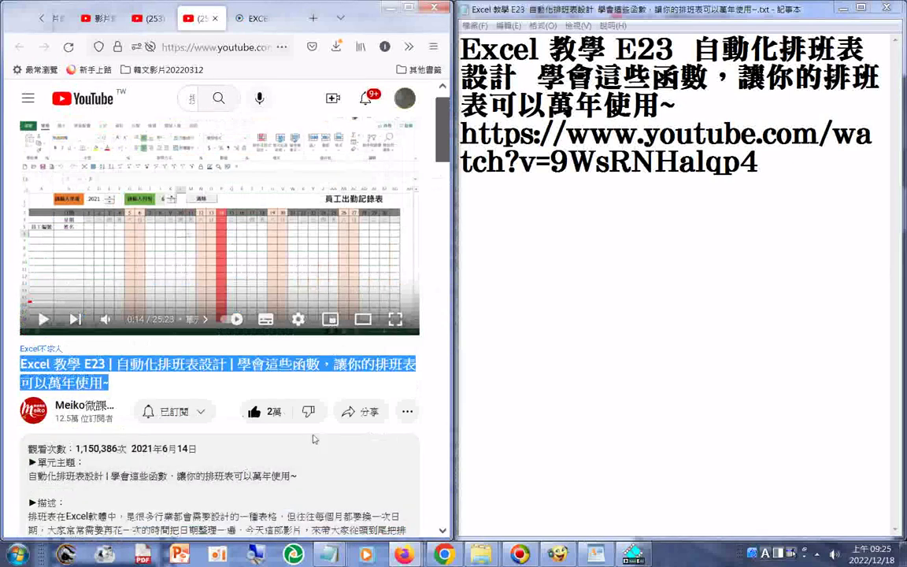
scroll(305, 392, "up", 1)
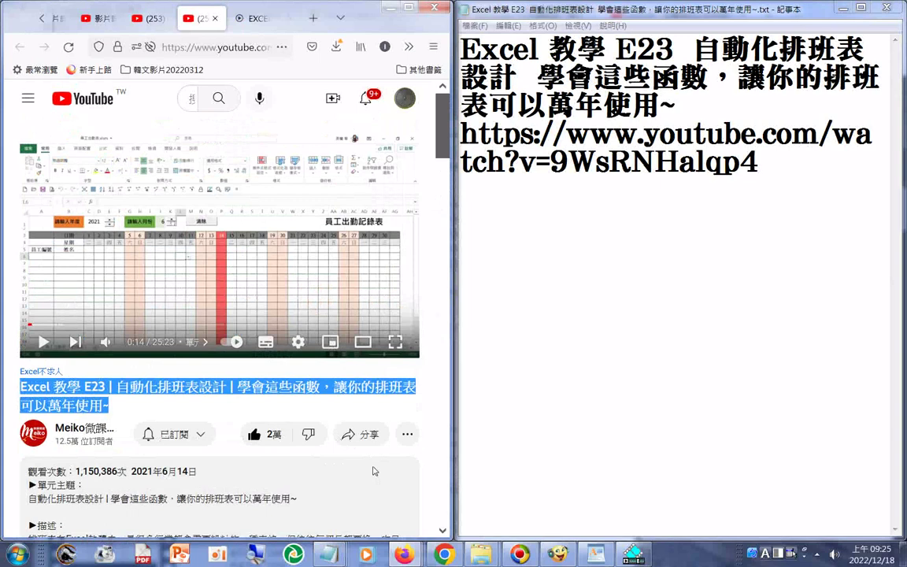
scroll(375, 471, "down", 2)
scroll(375, 470, "up", 1)
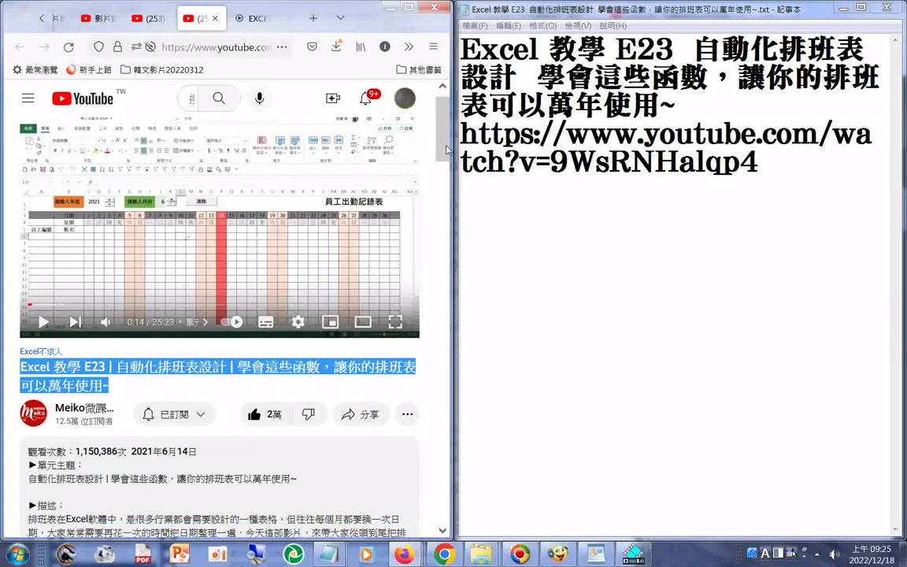
scroll(446, 150, "up", 1)
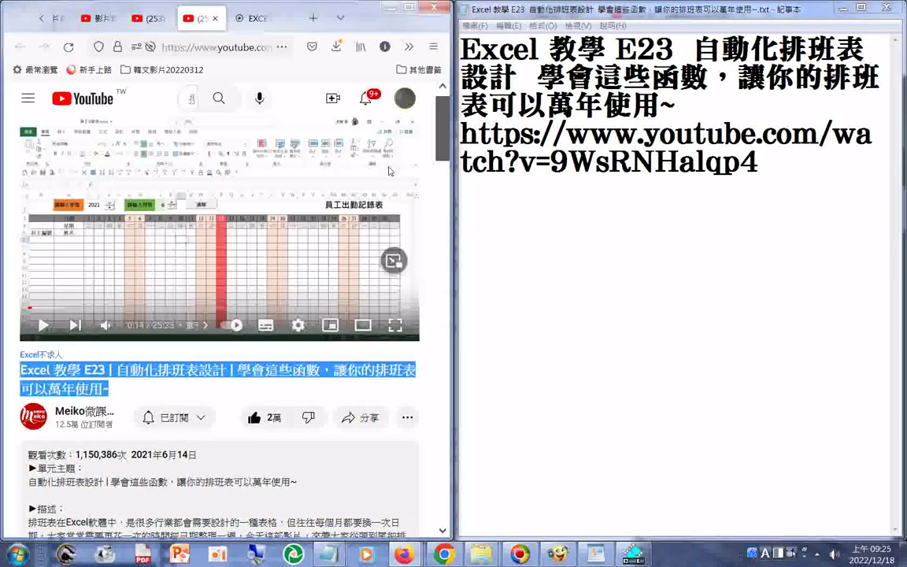
scroll(443, 142, "down", 1)
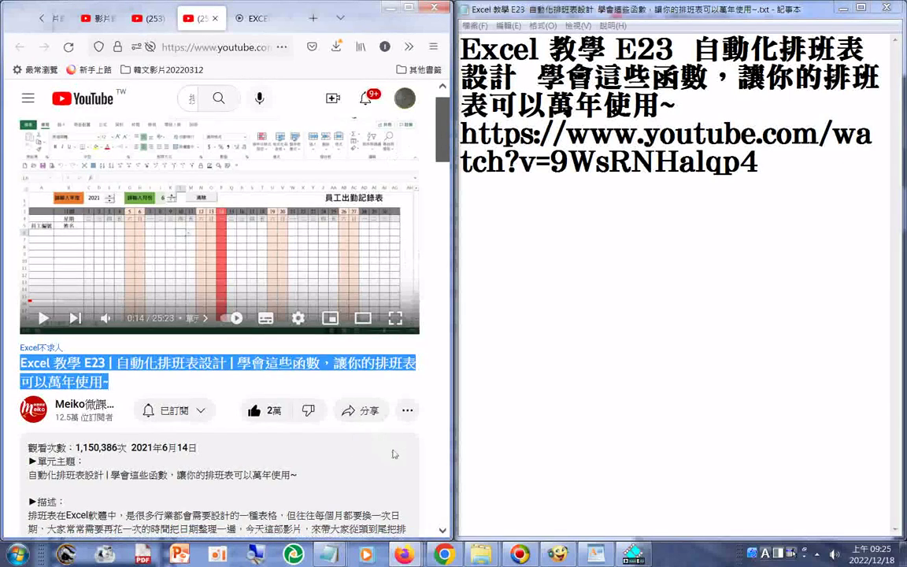
- Download a screenshot of the E23 page with its expanded description, then switch to the EXCEL小技巧 #8 tab
right_click(426, 427)
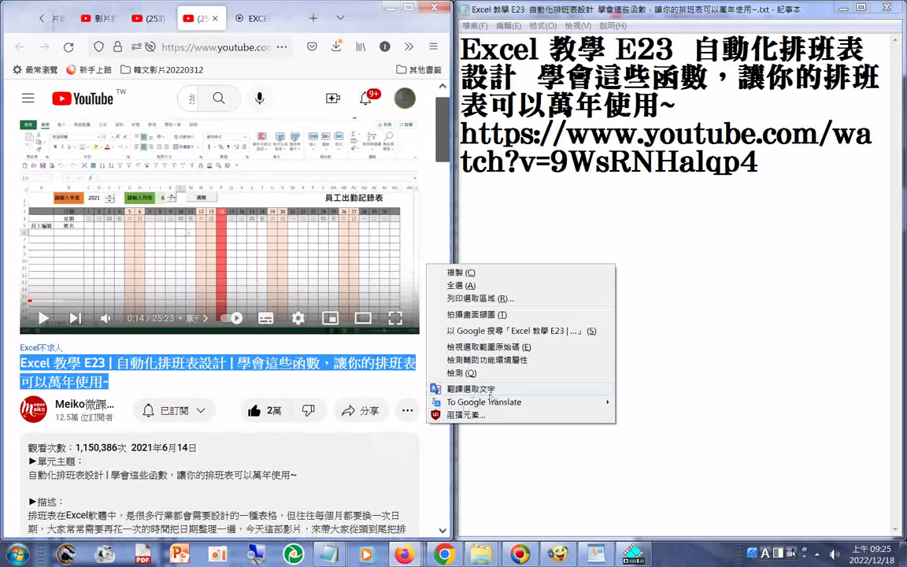
left_click(480, 315)
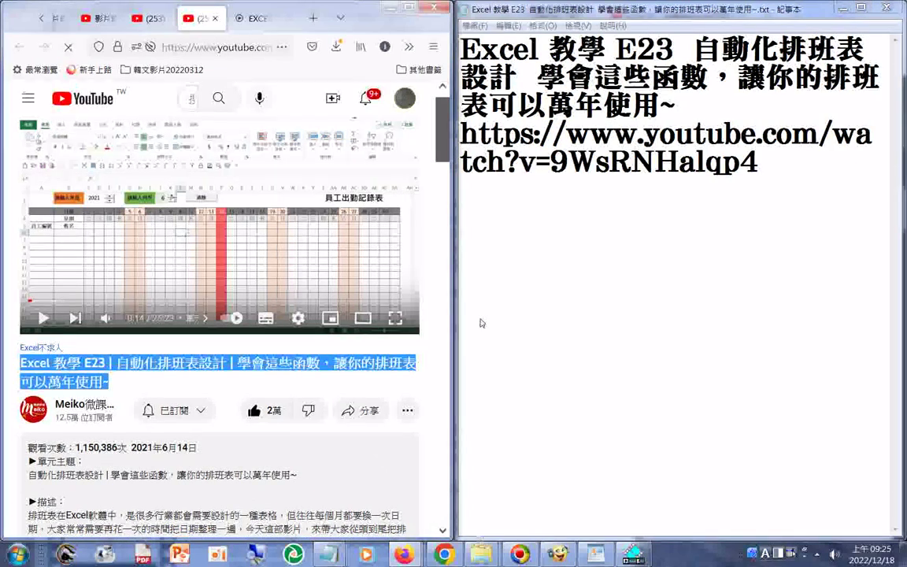
left_click(394, 106)
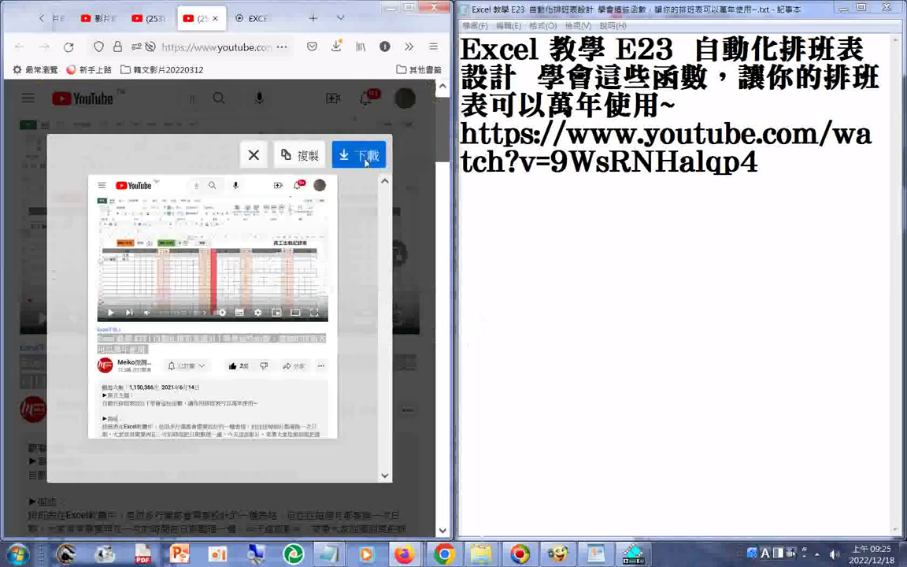
left_click(366, 156)
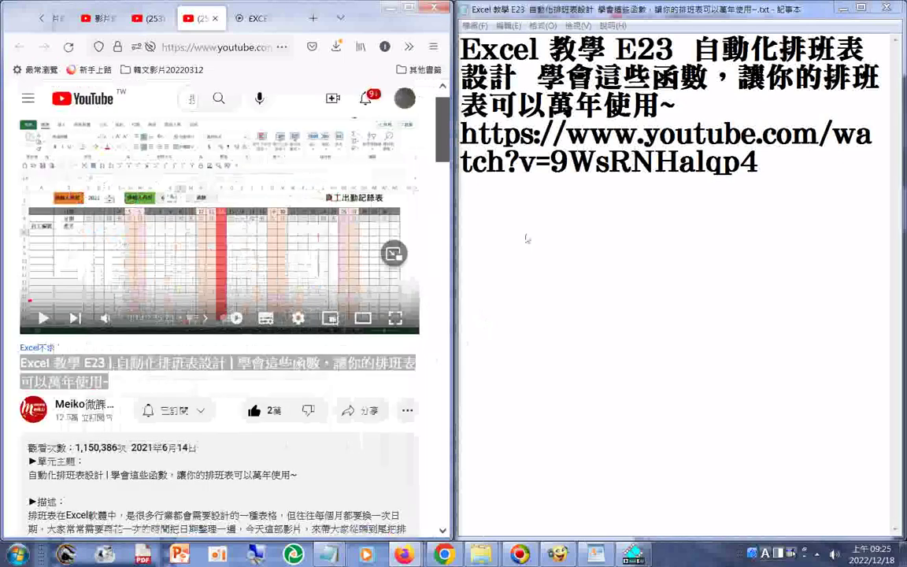
left_click(256, 19)
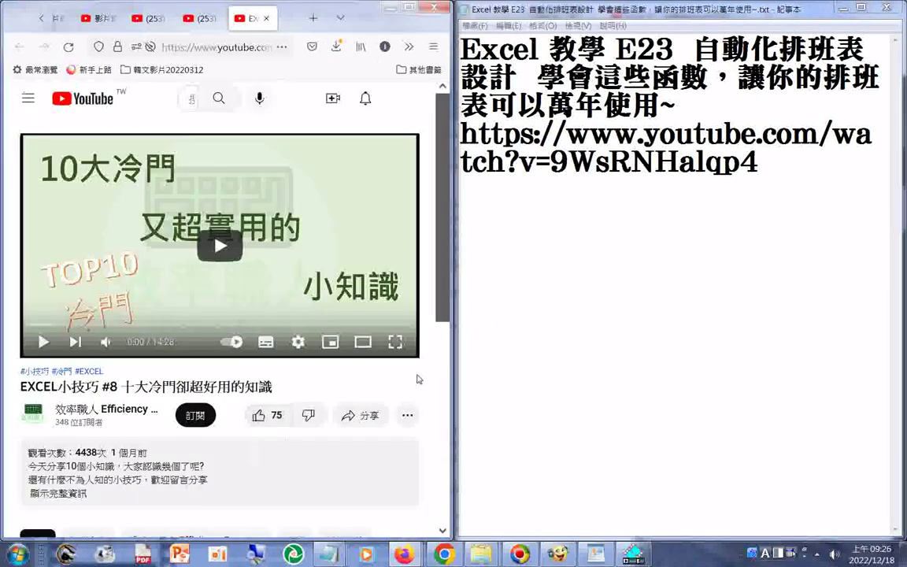
- Download a visible-area screenshot of the EXCEL小技巧 #8 page
right_click(418, 379)
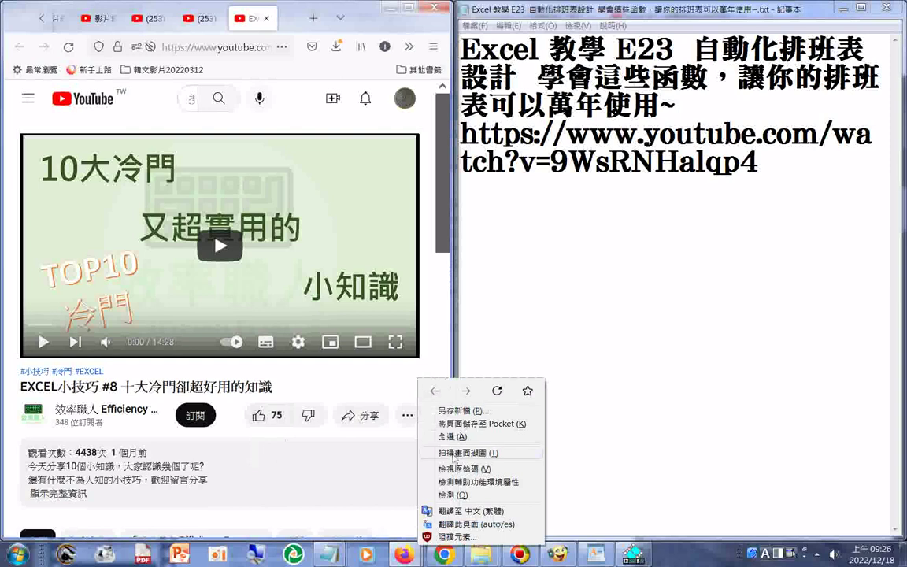
left_click(410, 408)
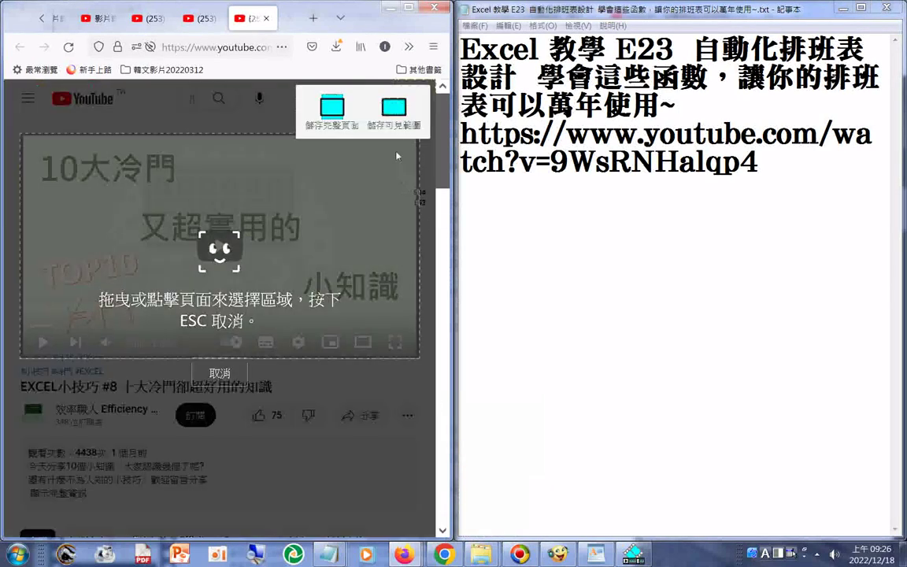
left_click(386, 124)
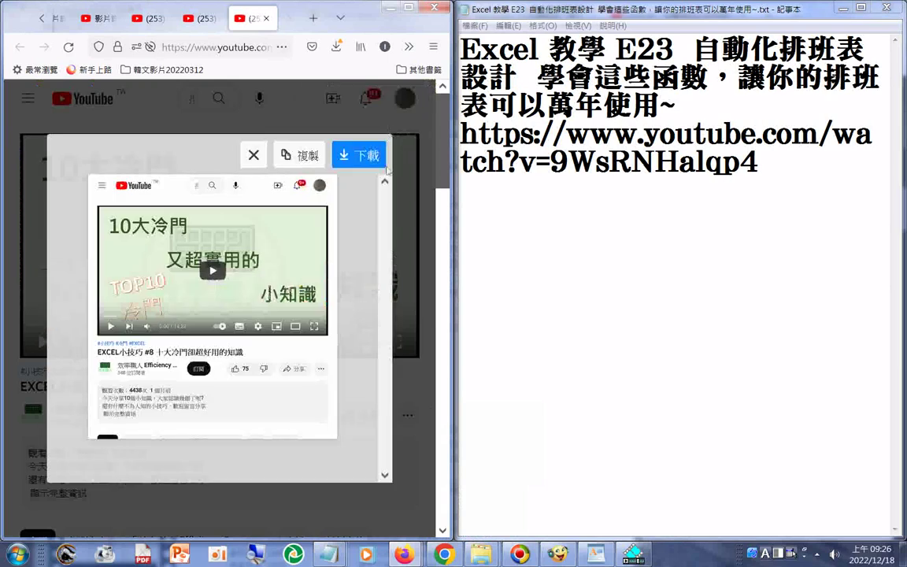
left_click(384, 162)
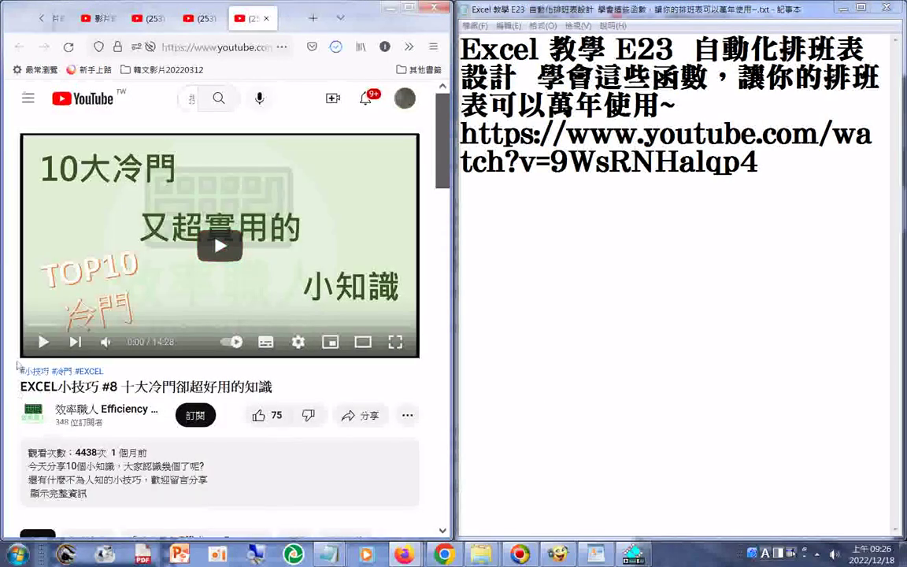
- Expand the EXCEL小技巧 #8 description and select it from the hashtags through the Facebook and LINE links
left_click(56, 496)
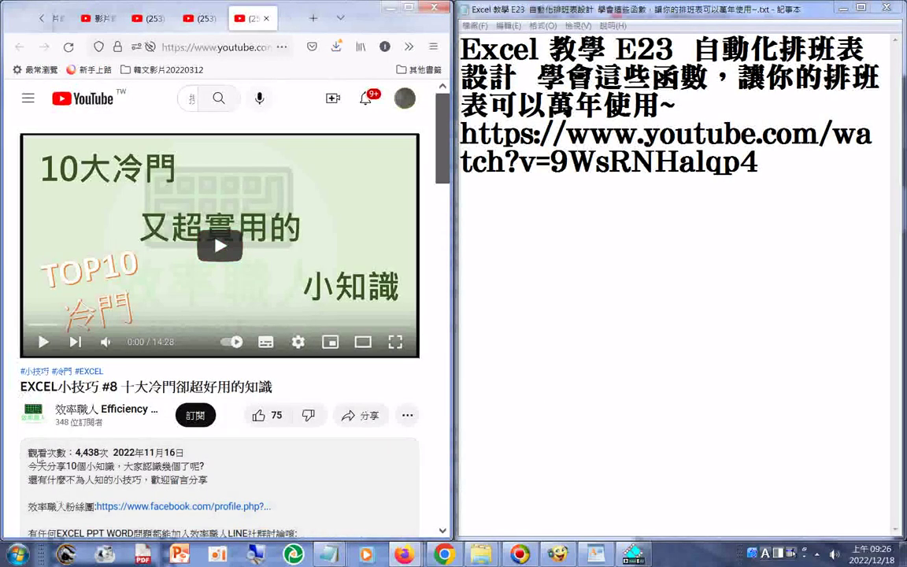
left_click_drag(18, 335, 267, 517)
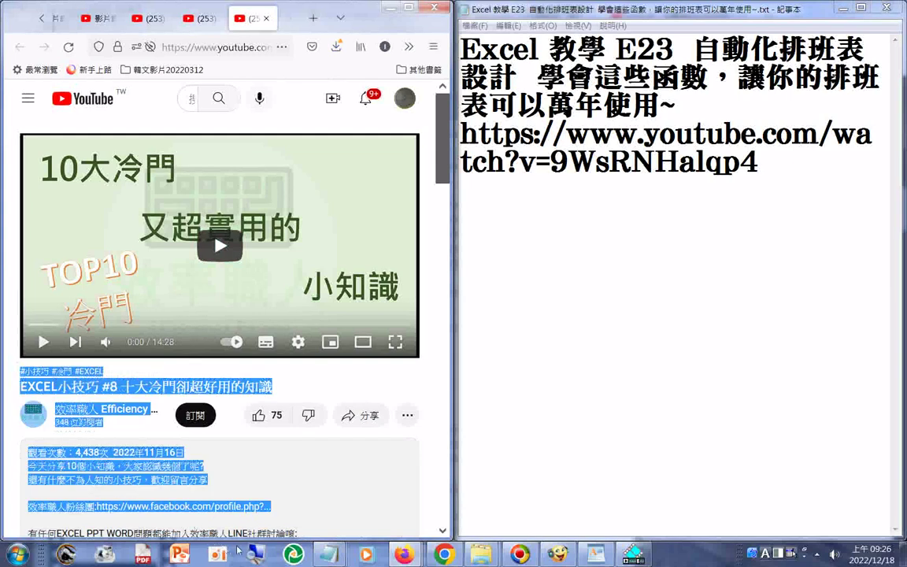
scroll(266, 516, "down", 2)
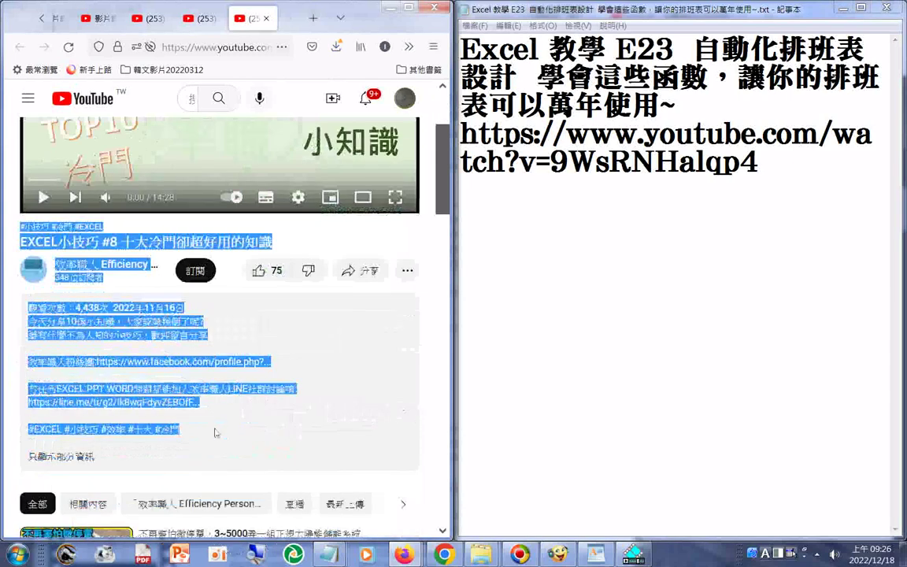
right_click(145, 420)
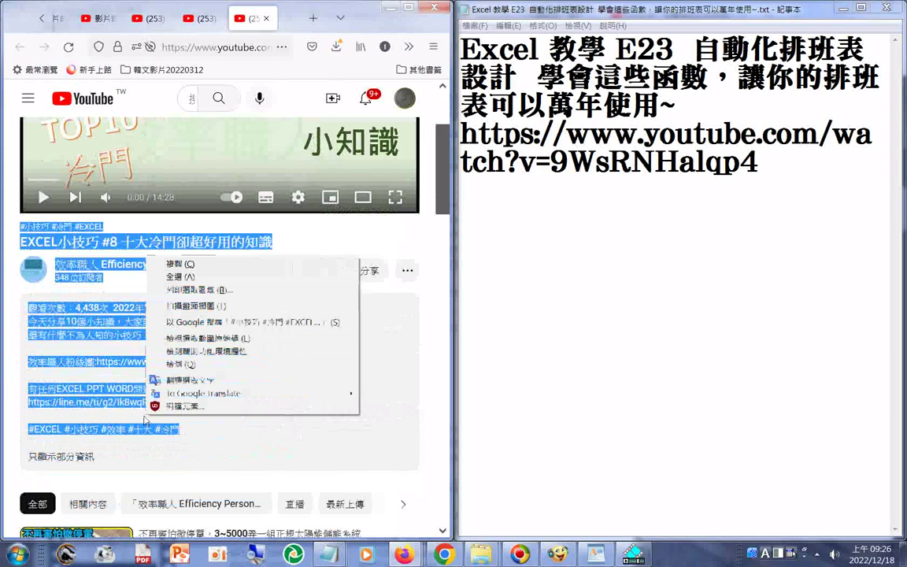
- Copy the selected hashtags, title, channel details and description from the YouTube page
left_click(177, 266)
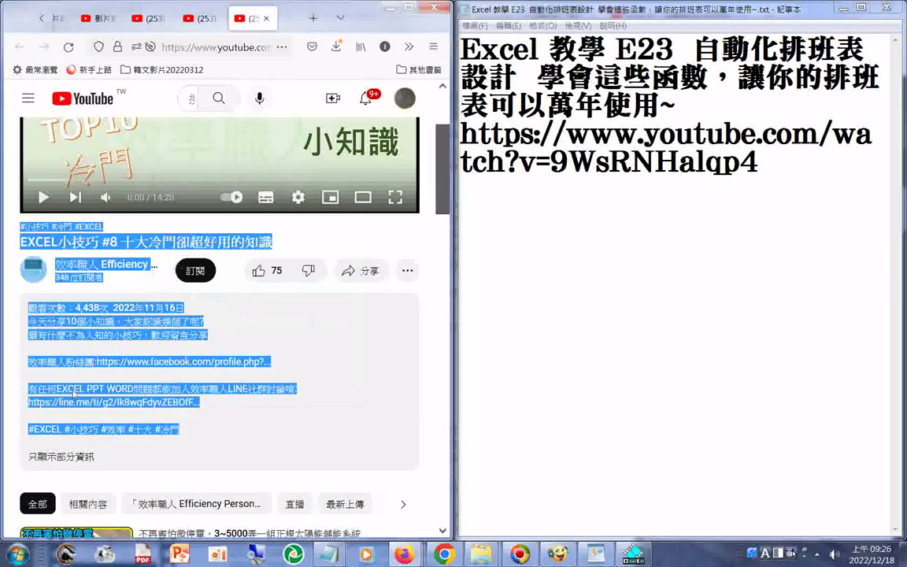
scroll(73, 392, "down", 2)
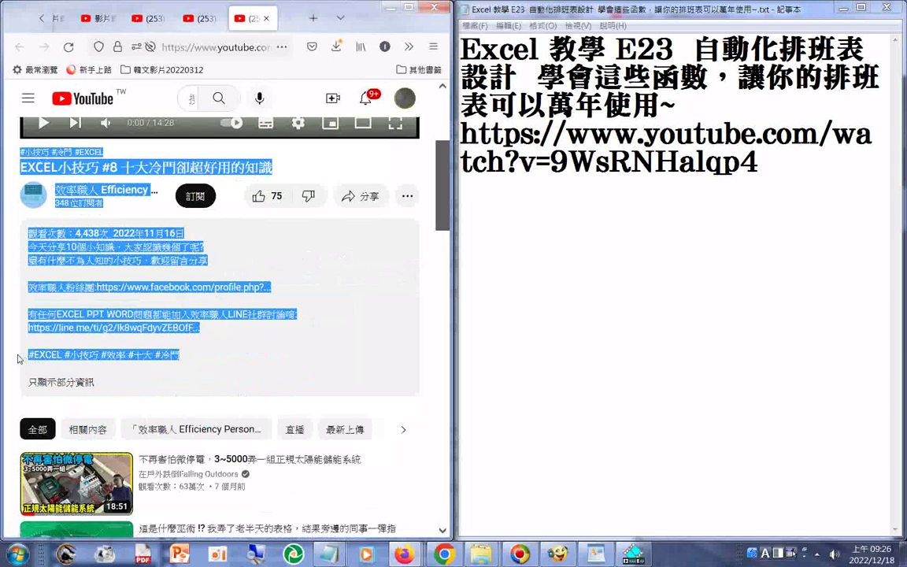
scroll(19, 358, "up", 4)
scroll(19, 358, "up", 2)
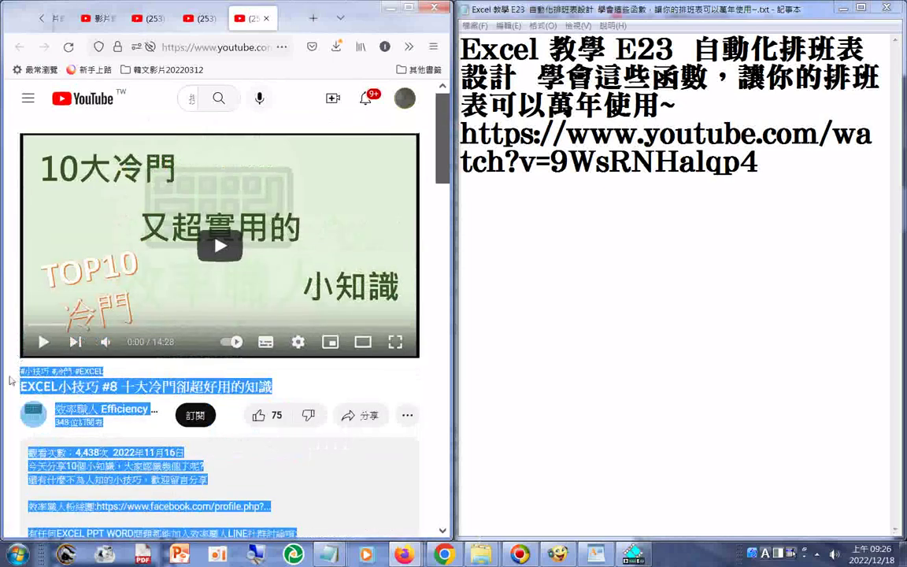
- Paste the copied video details into Notepad right after the saved URL
left_click(493, 233)
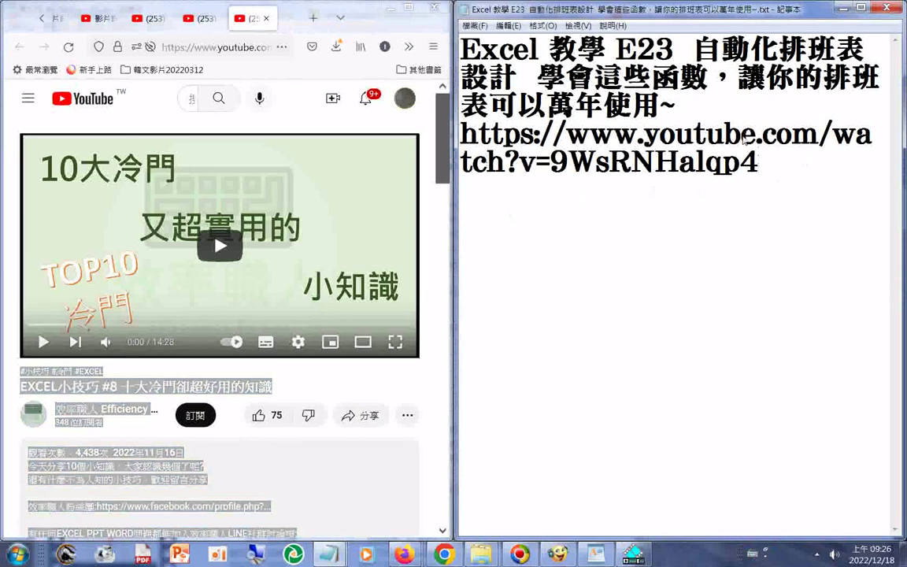
right_click(551, 271)
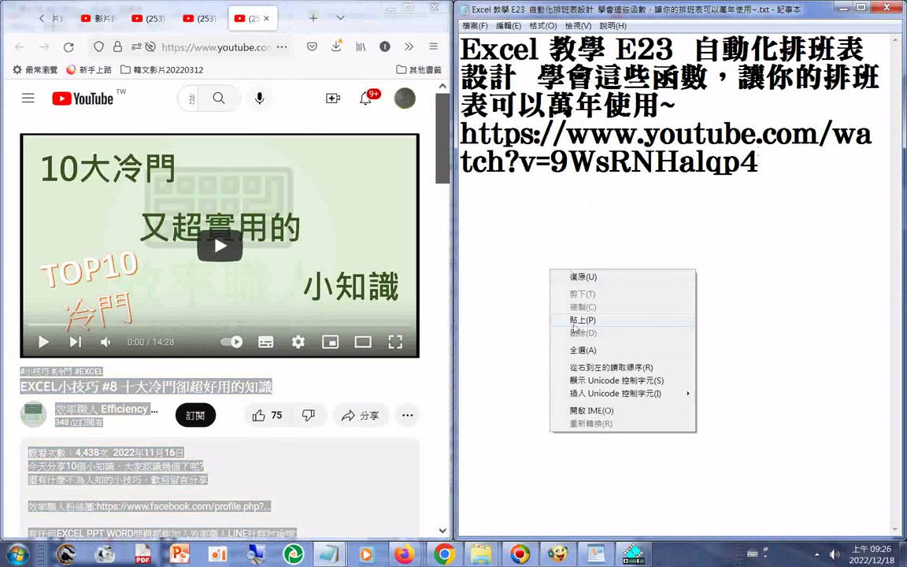
left_click(578, 321)
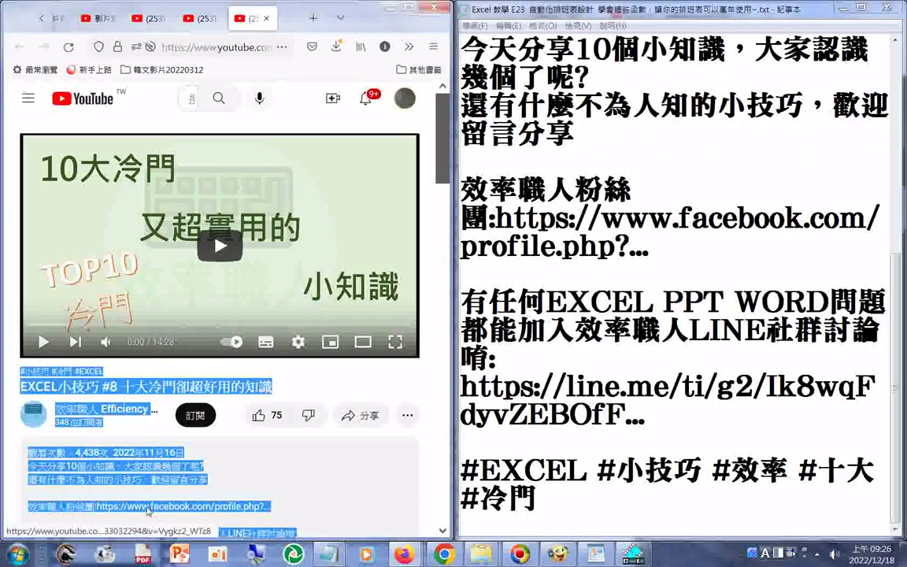
right_click(131, 465)
left_click(179, 386)
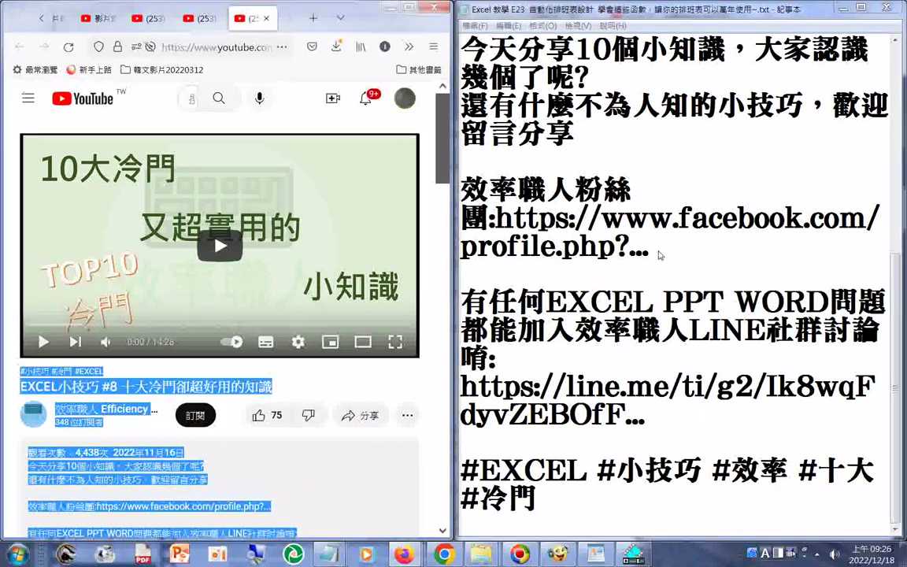
- Select the shortened Facebook link after 效率職人粉絲團: in the Notepad notes
left_click_drag(649, 246, 496, 219)
right_click(548, 234)
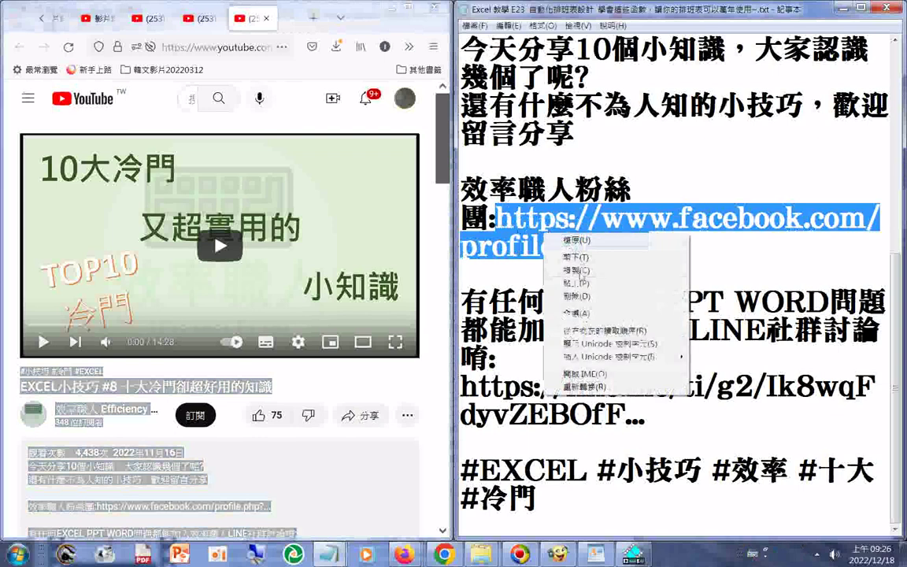
left_click(581, 284)
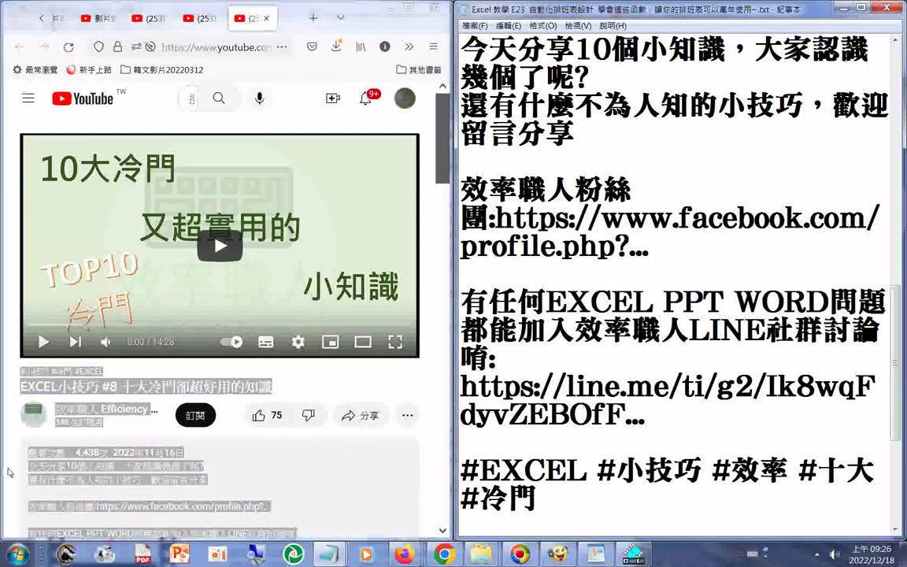
- Copy the Facebook link's full address from the YouTube description and return to Notepad
left_click(18, 476)
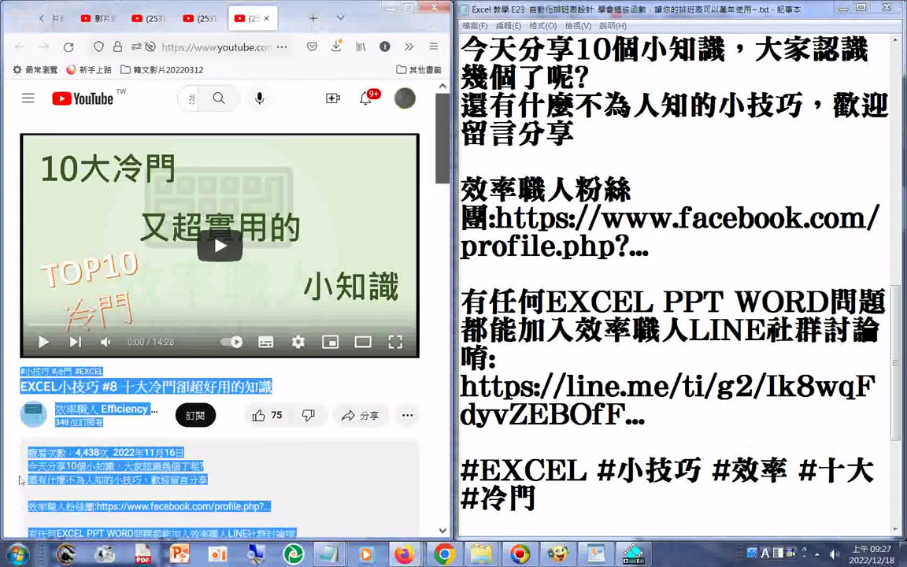
left_click(17, 476)
right_click(154, 507)
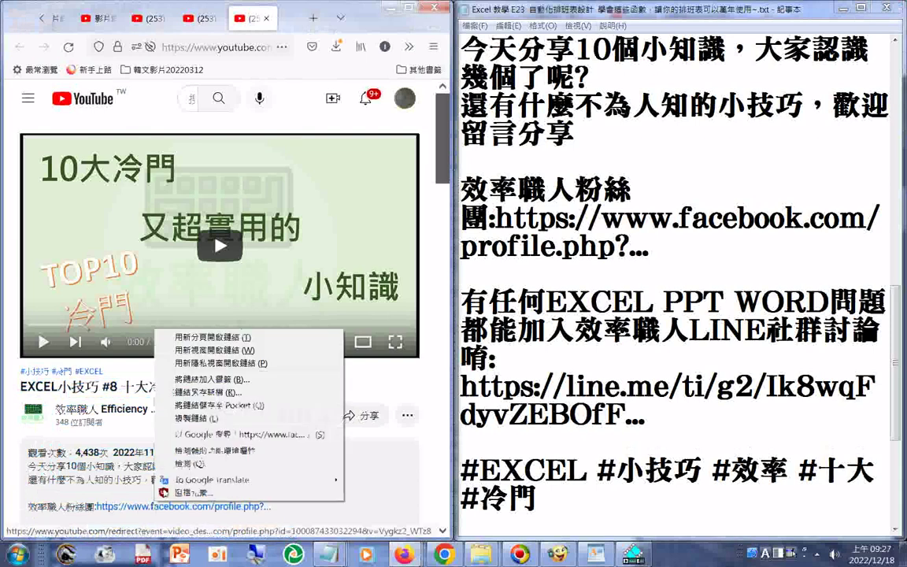
left_click(223, 436)
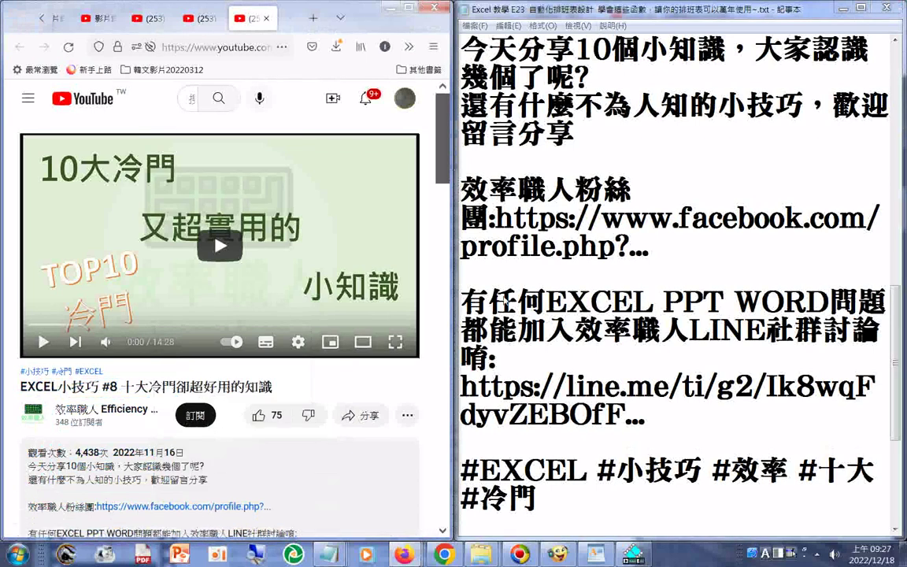
left_click(563, 208)
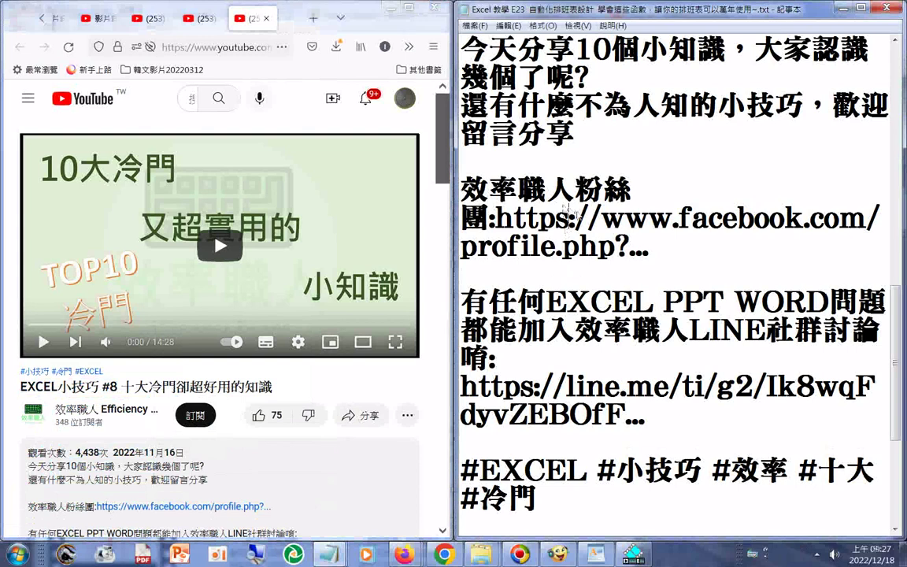
- Paste over the selected Facebook link in Notepad, then place the cursor after EXCEL on the EXCEL小技巧 line
key("ctrl+v")
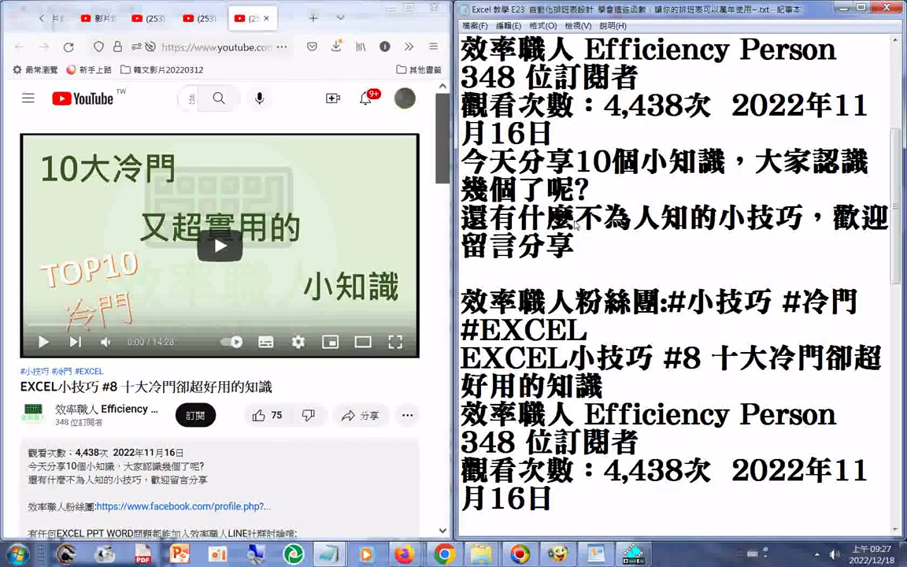
scroll(575, 226, "up", 2)
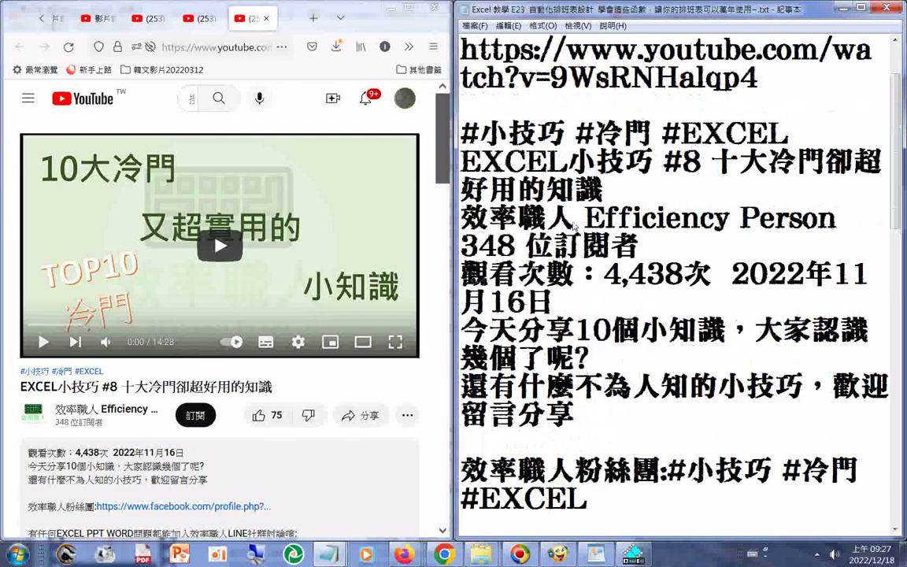
scroll(575, 226, "up", 1)
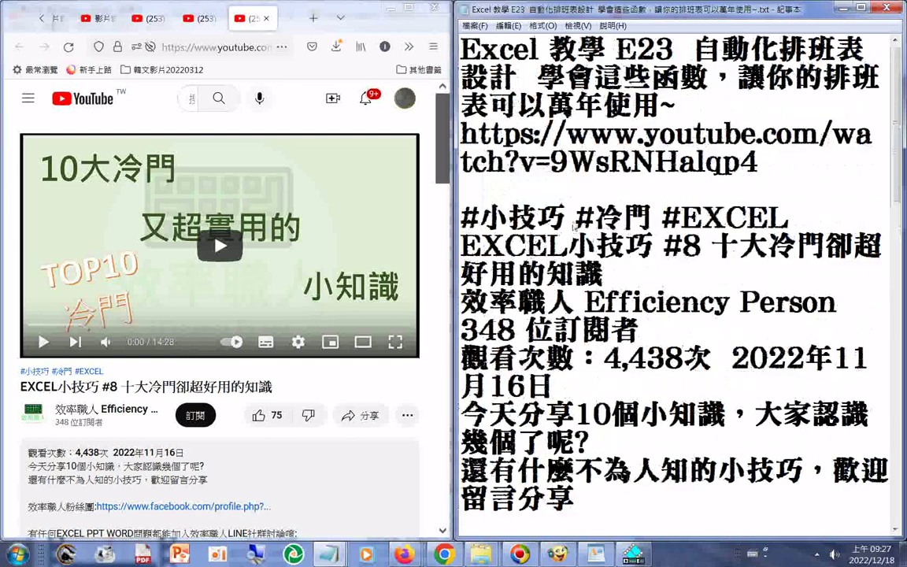
scroll(575, 226, "down", 4)
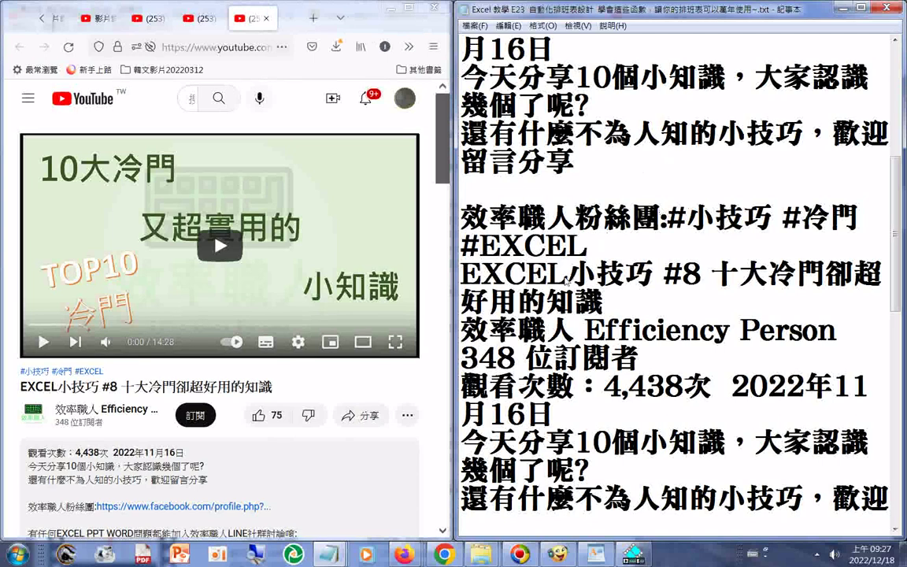
left_click(568, 279)
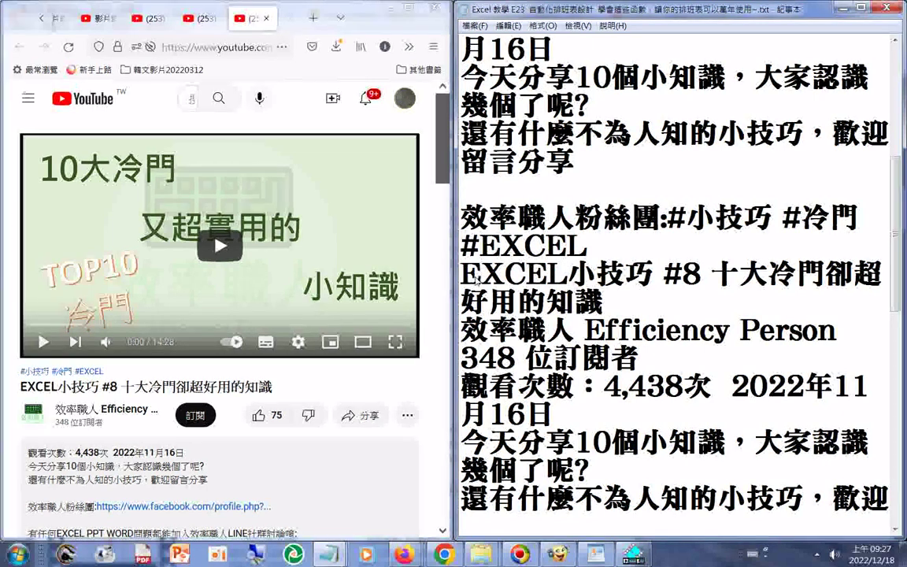
left_click(568, 274)
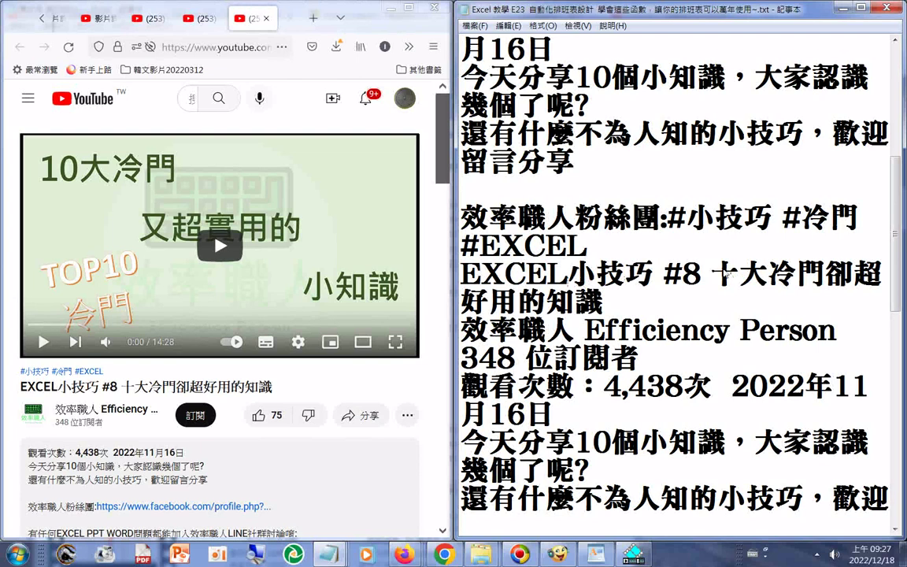
- Select the duplicated text from EXCEL小技巧 #8 to the first #冷門 block and replace it with the Facebook address
left_click_drag(461, 276, 646, 471)
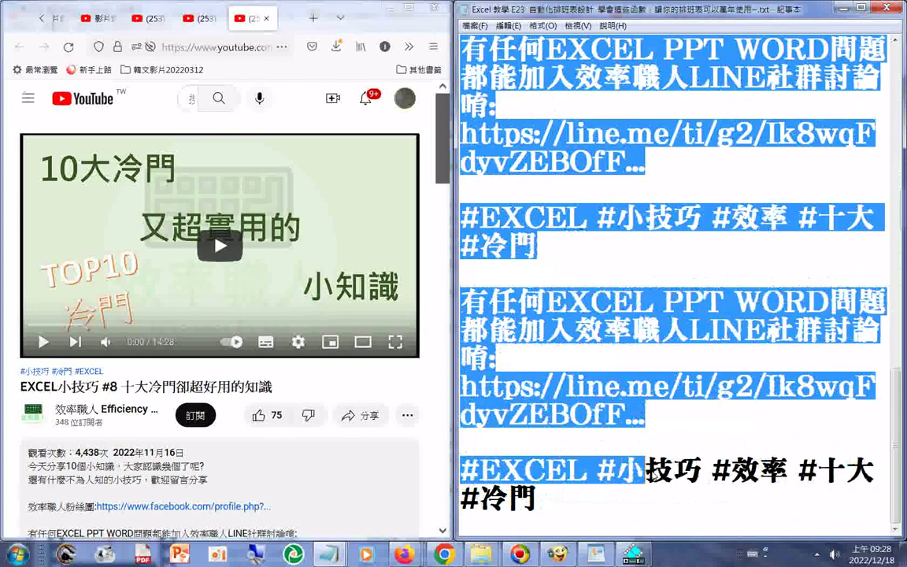
left_click_drag(645, 471, 630, 508)
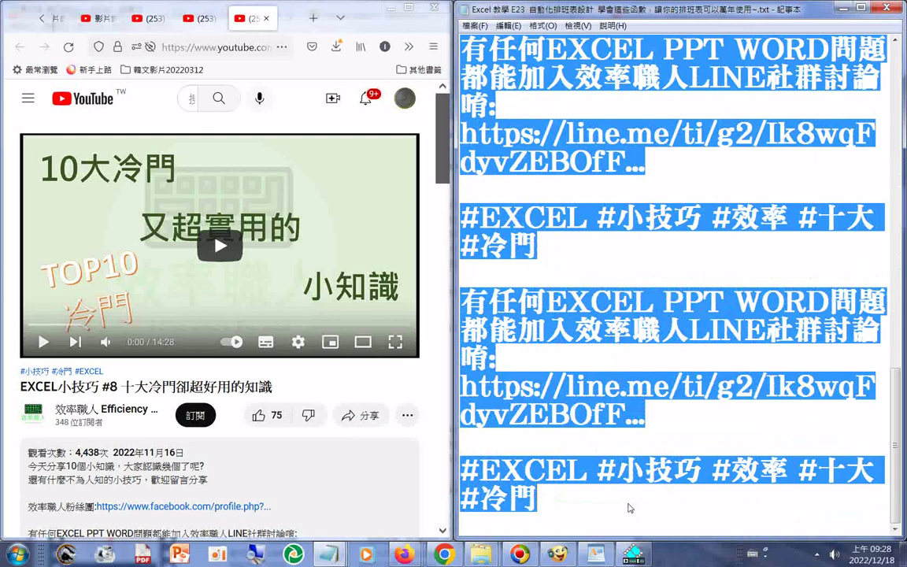
left_click_drag(630, 508, 602, 286)
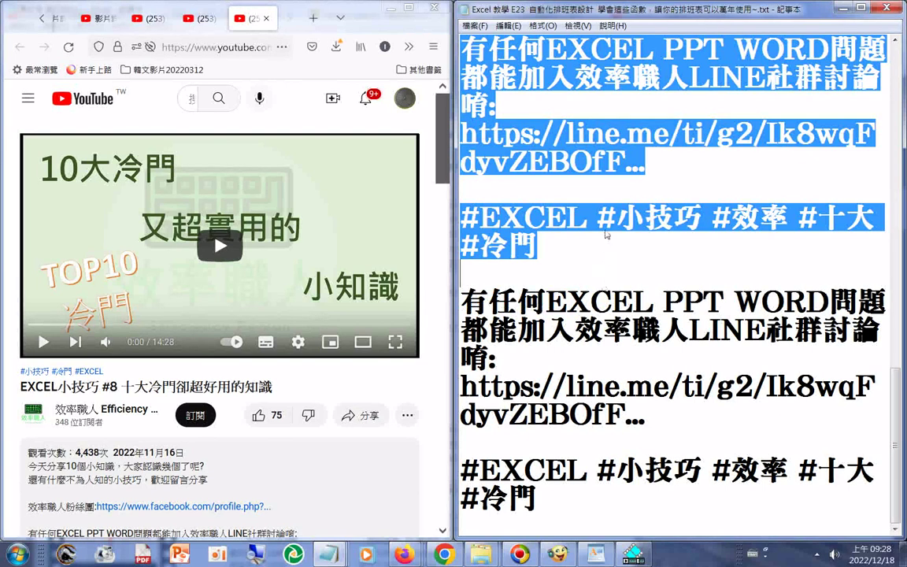
key("Delete")
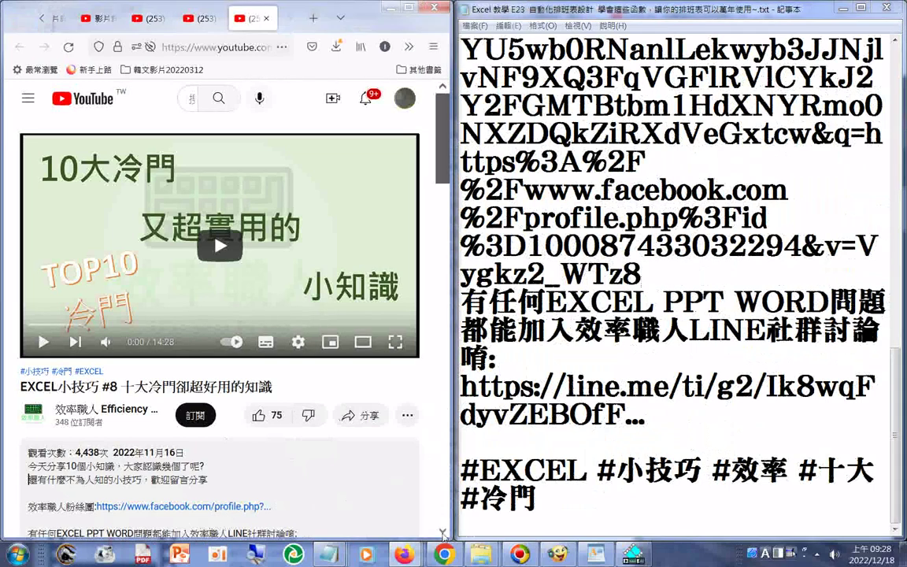
scroll(149, 481, "down", 2)
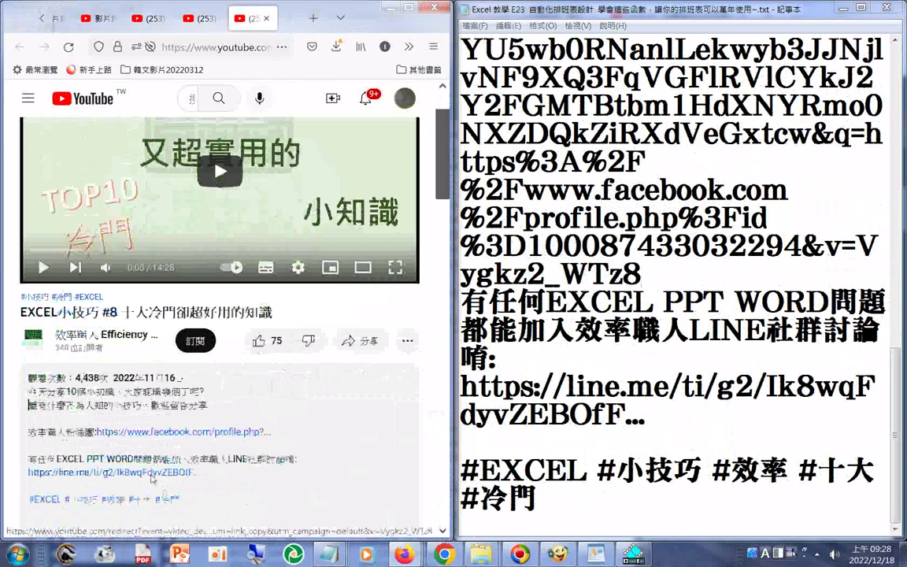
mouse_move(645, 414)
left_mouse_down()
mouse_move(445, 401)
mouse_move(461, 387)
left_mouse_up()
right_click(567, 390)
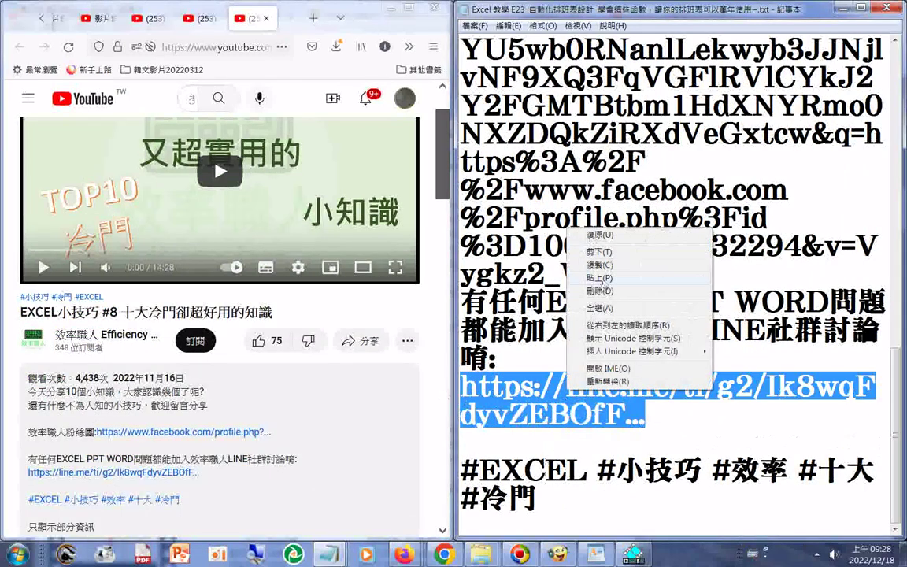
left_click(603, 280)
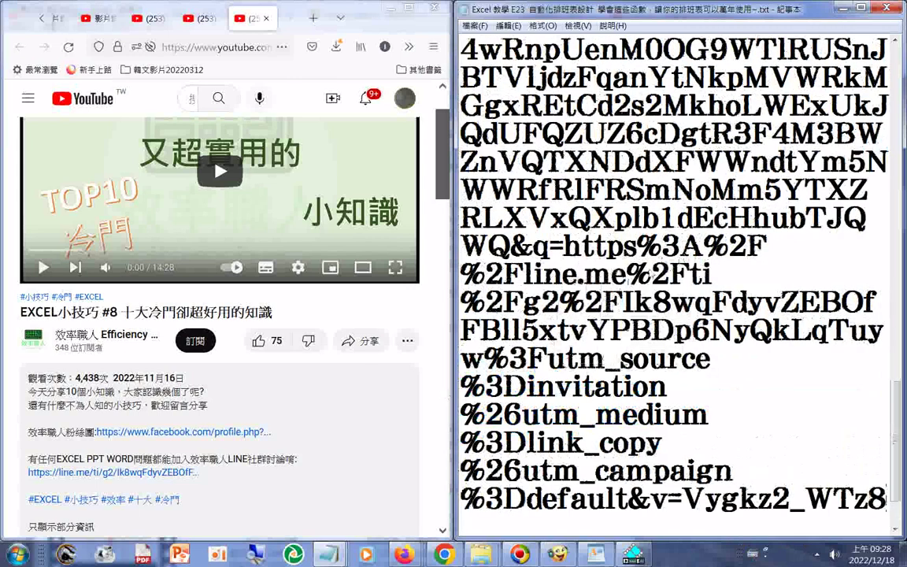
scroll(567, 197, "up", 3)
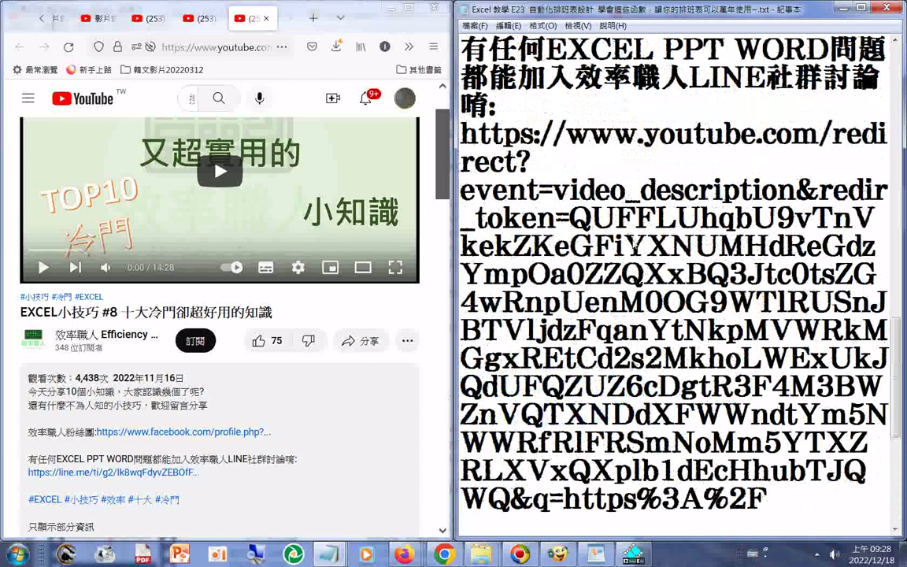
left_click(643, 258)
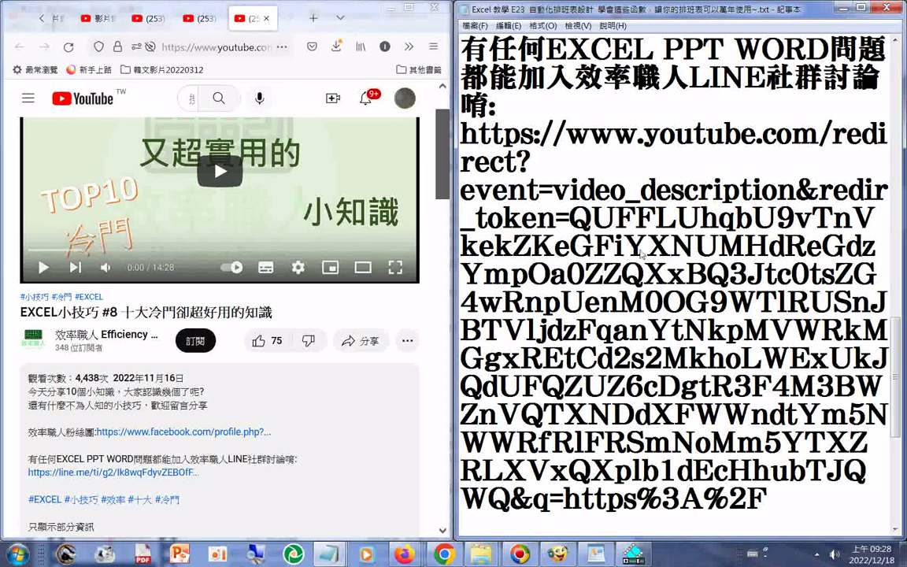
scroll(641, 254, "up", 4)
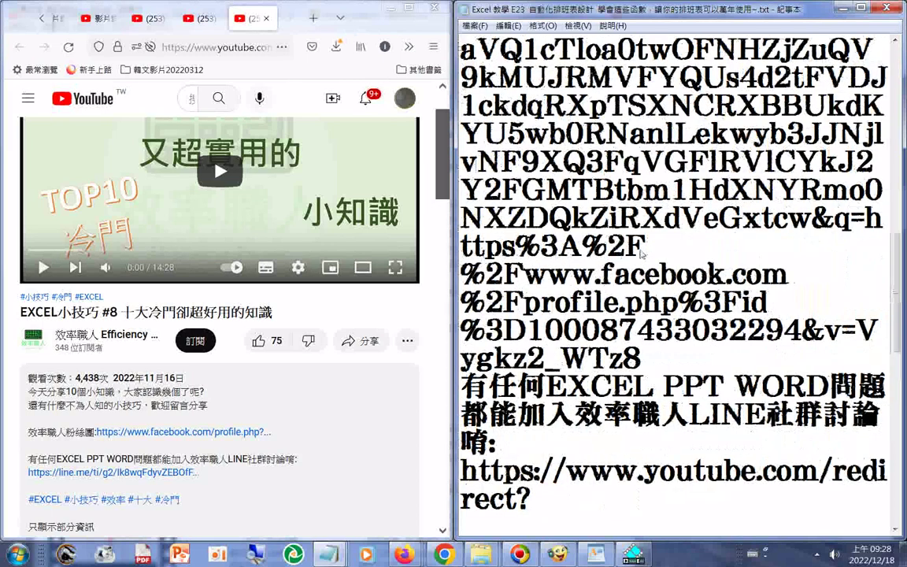
scroll(642, 253, "up", 4)
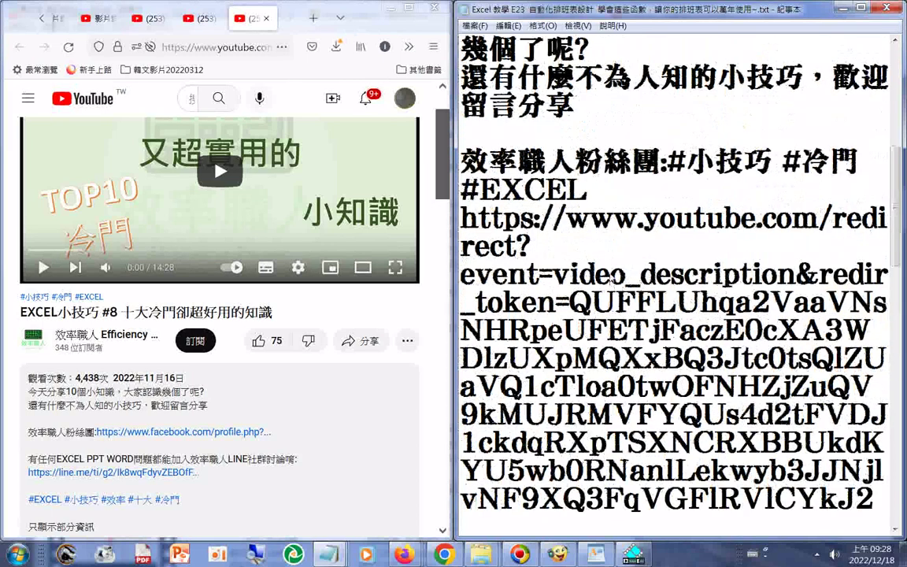